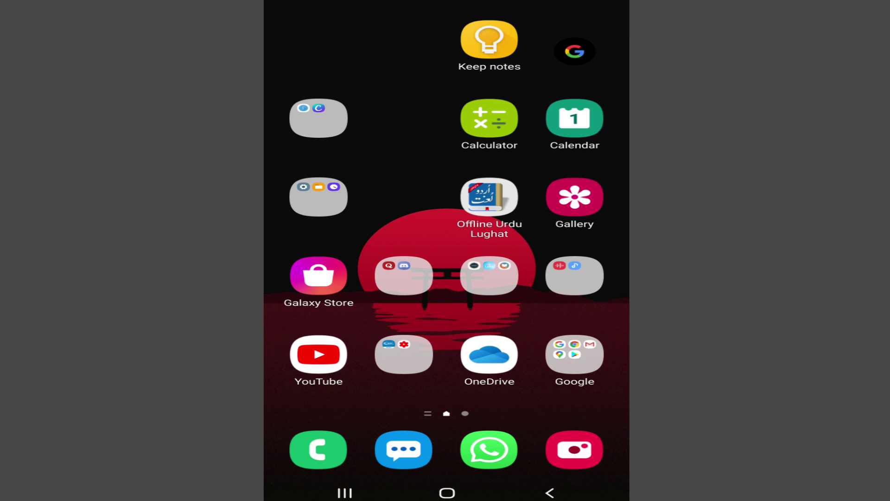
left_click(318, 355)
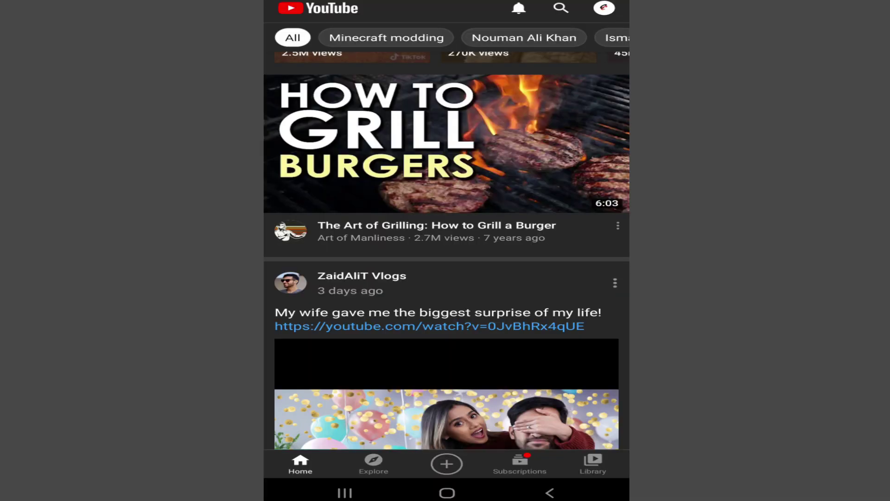
left_click(561, 9)
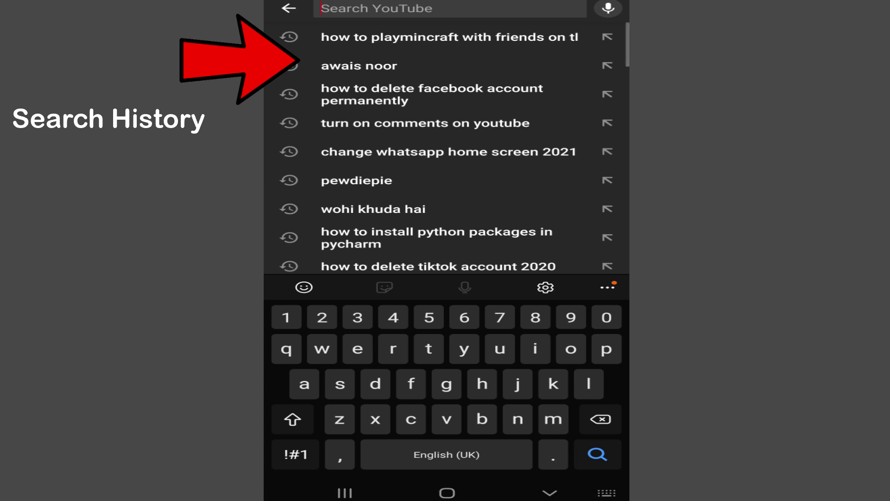
left_click(550, 493)
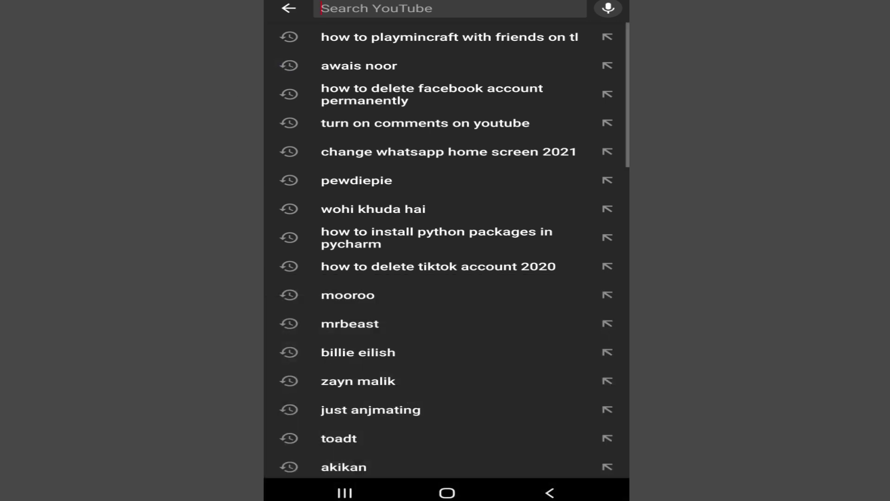
left_click(550, 493)
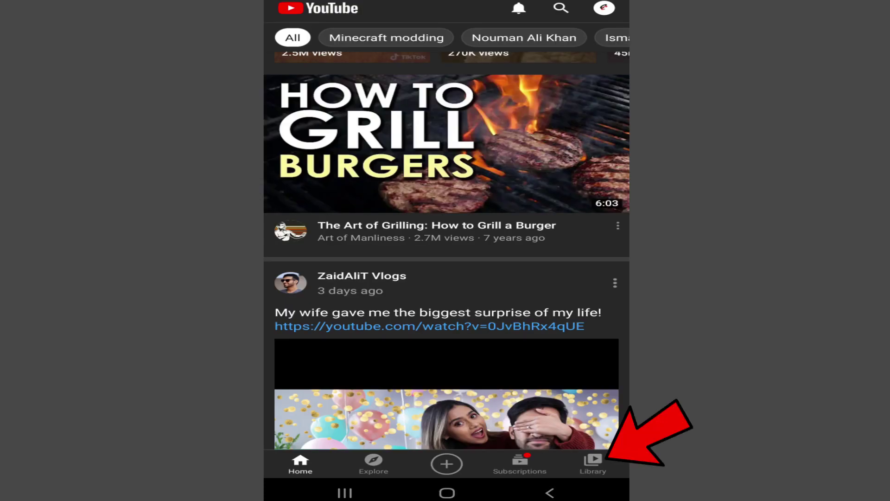
- Open the Library tab to view recently watched videos and history
left_click(593, 463)
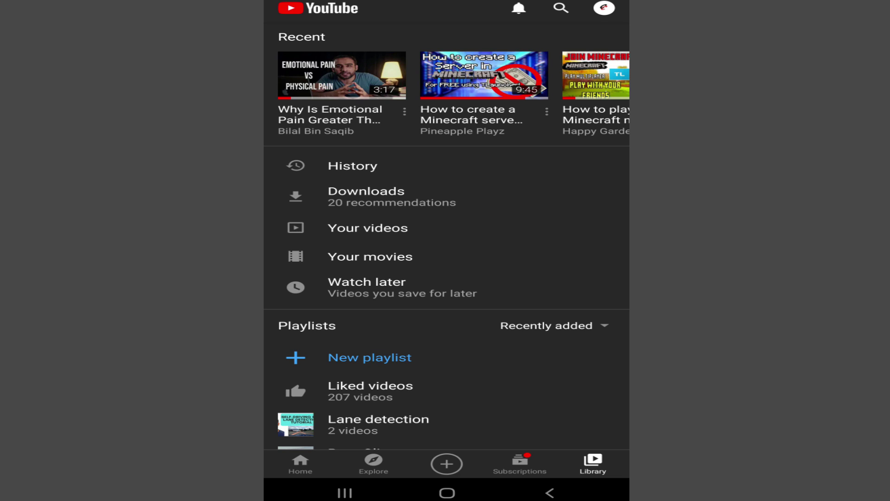
left_click(300, 464)
left_click(561, 8)
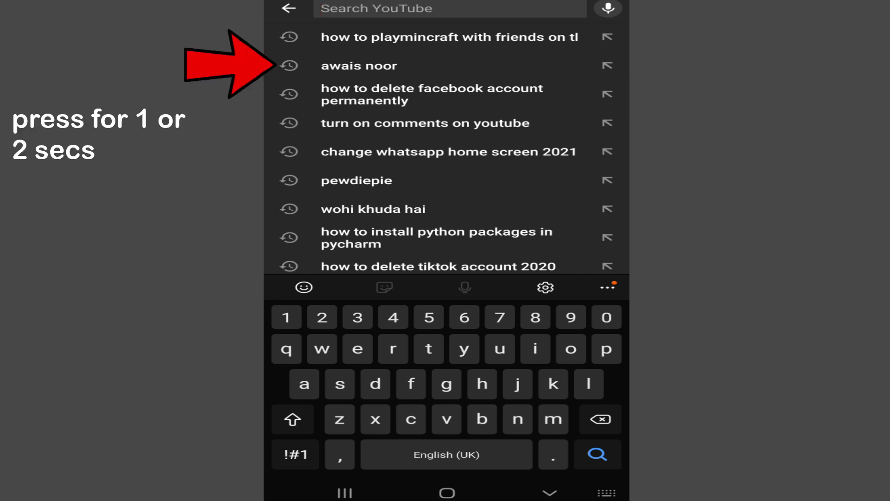
left_click(359, 65)
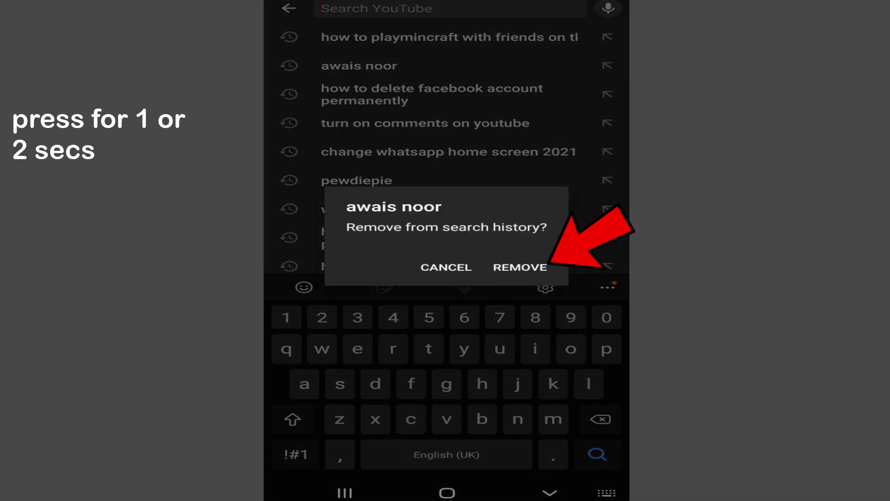
left_click(521, 268)
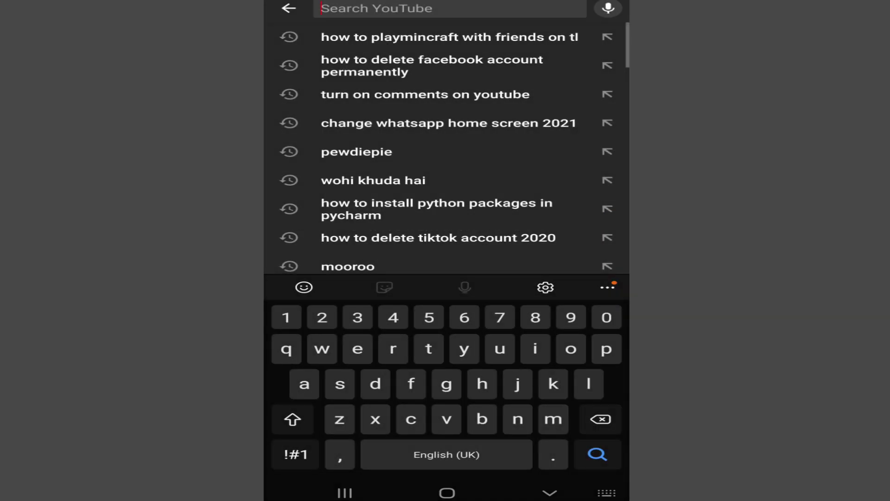
left_click(550, 493)
- Remove the first recent Library video, the emotional pain one, from watch history
left_click(550, 493)
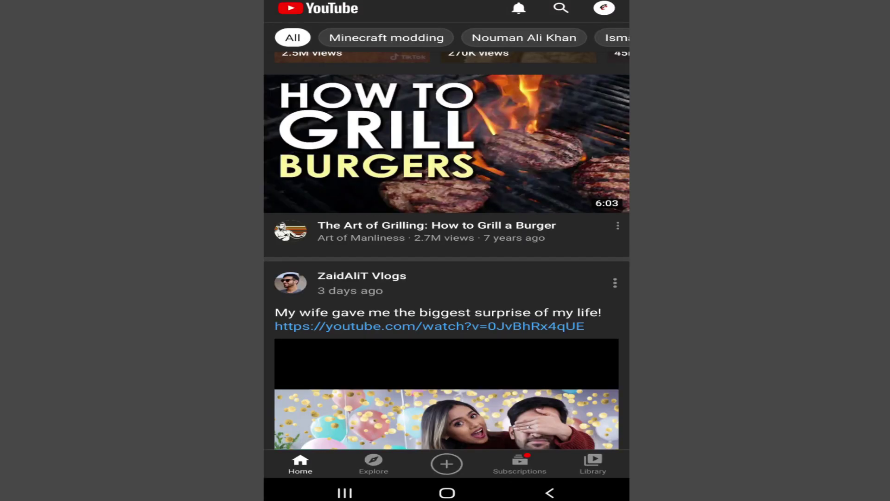
left_click(593, 464)
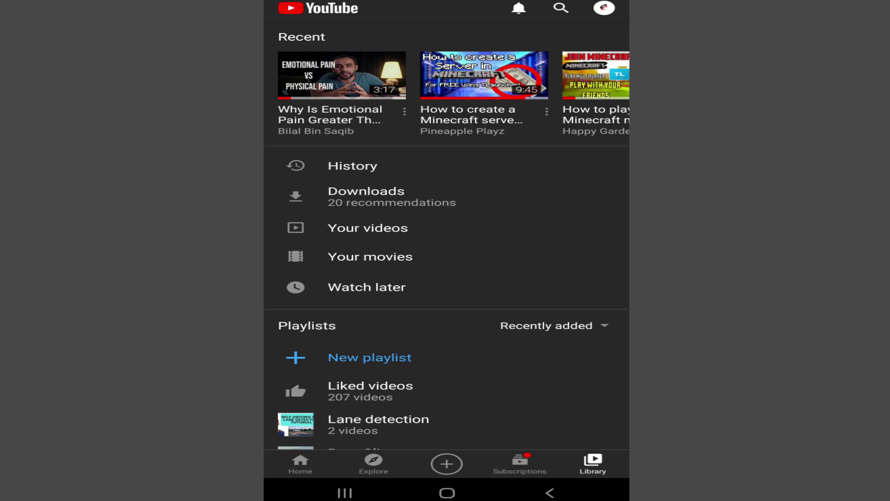
left_click(404, 112)
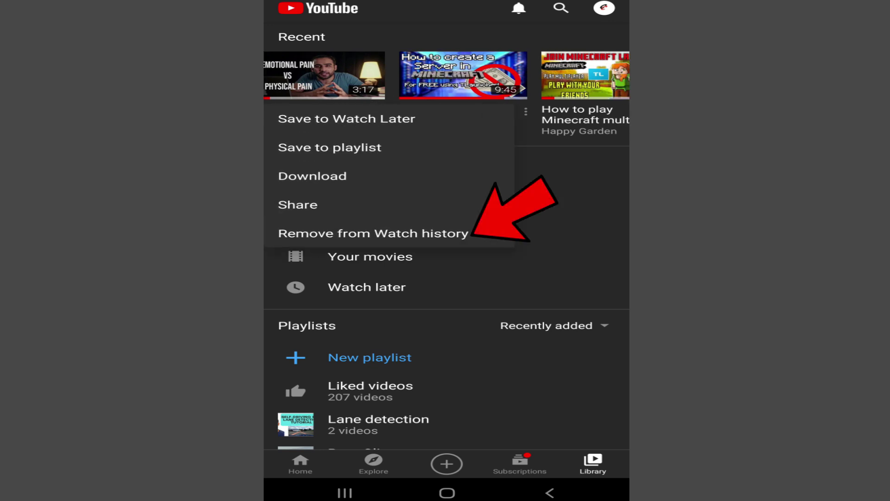
left_click(373, 233)
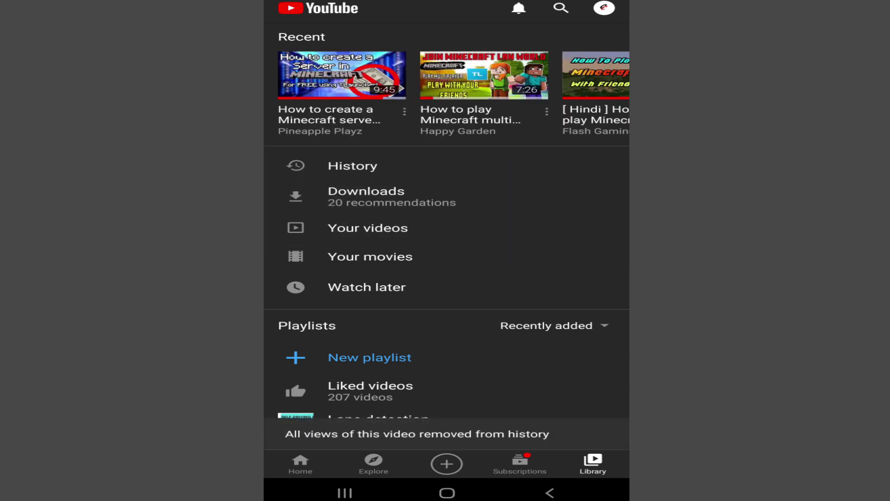
- Open YouTube Settings from the profile avatar on the home feed
left_click(301, 464)
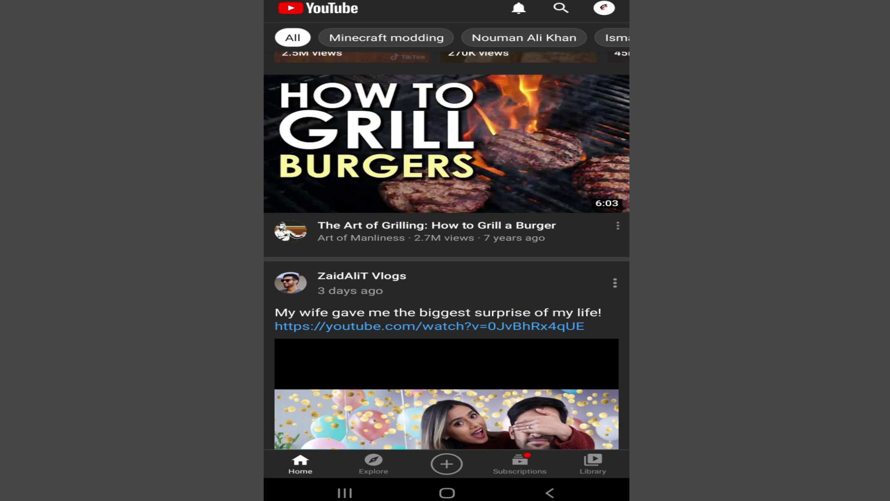
left_click(604, 7)
left_click(356, 305)
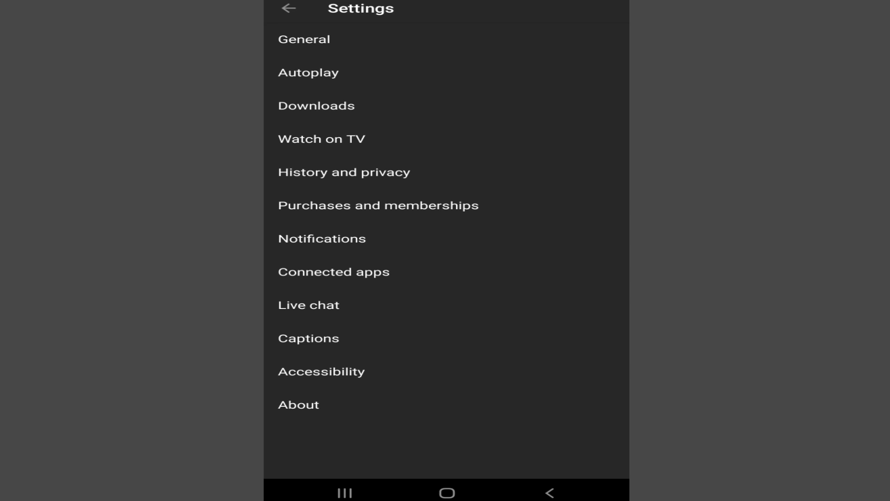
- Under History and privacy, clear all watch history and all search history
left_click(344, 172)
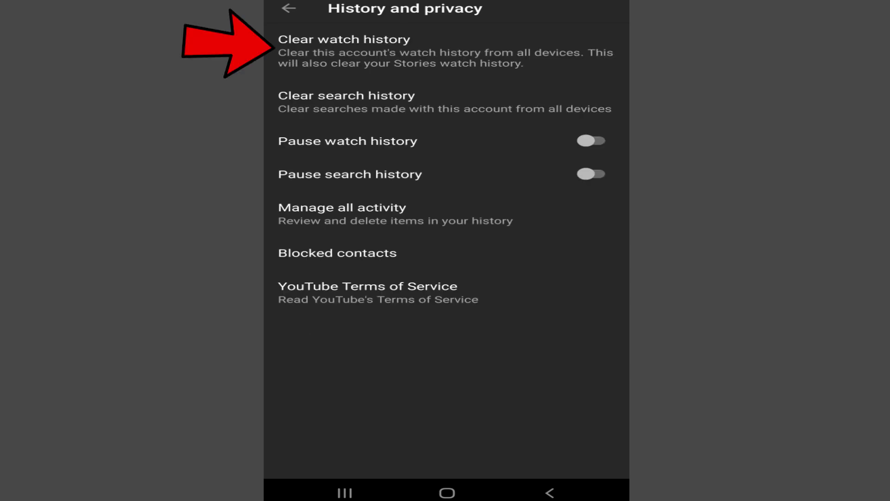
left_click(344, 45)
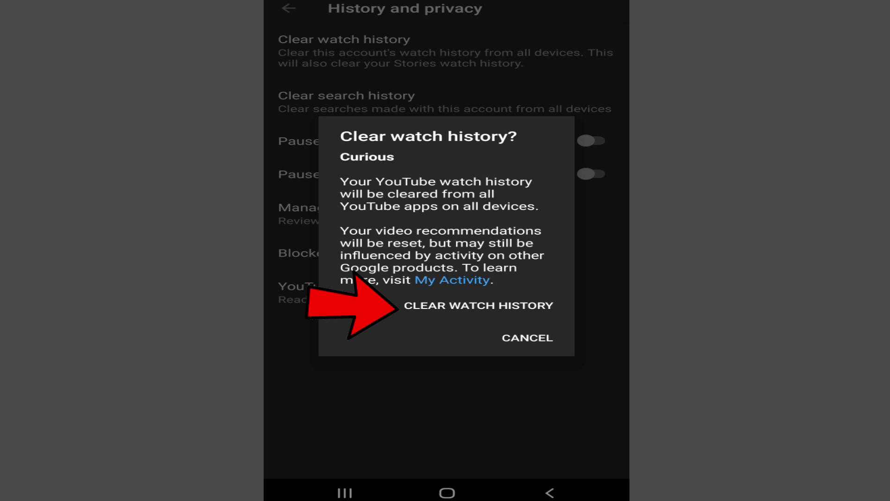
left_click(479, 306)
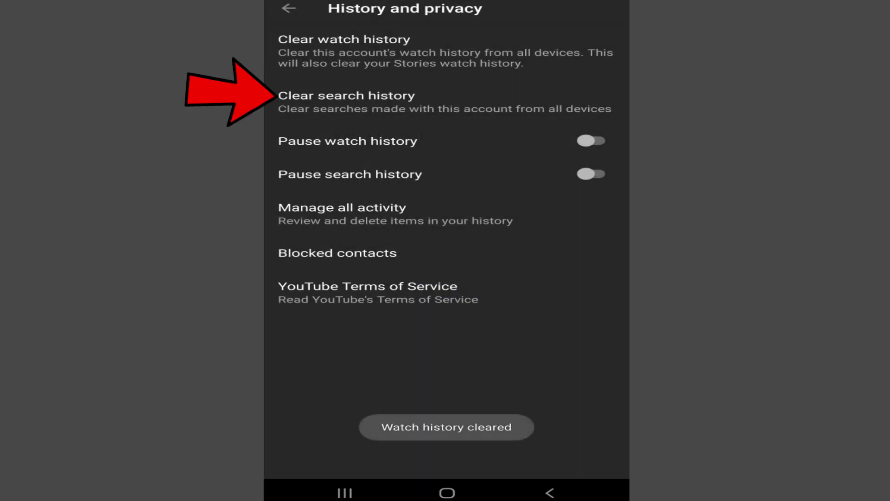
left_click(347, 101)
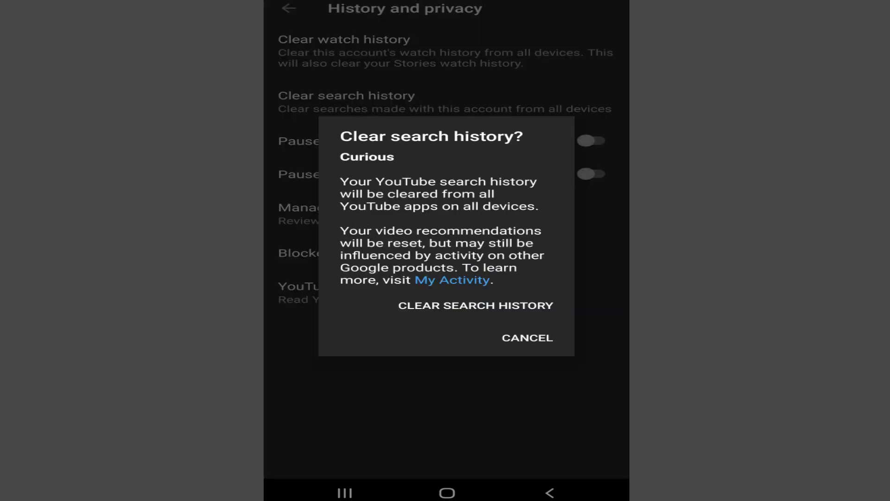
left_click(476, 305)
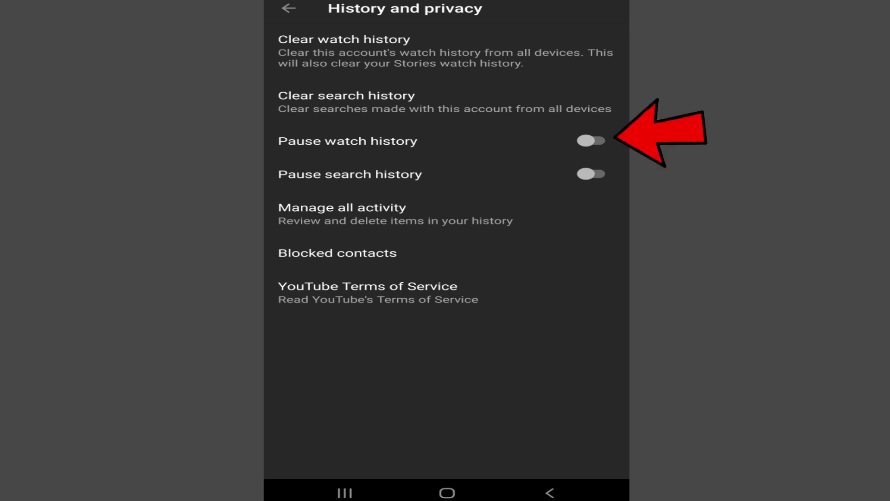
- Turn on Pause watch history and Pause search history, confirming each
left_click(591, 141)
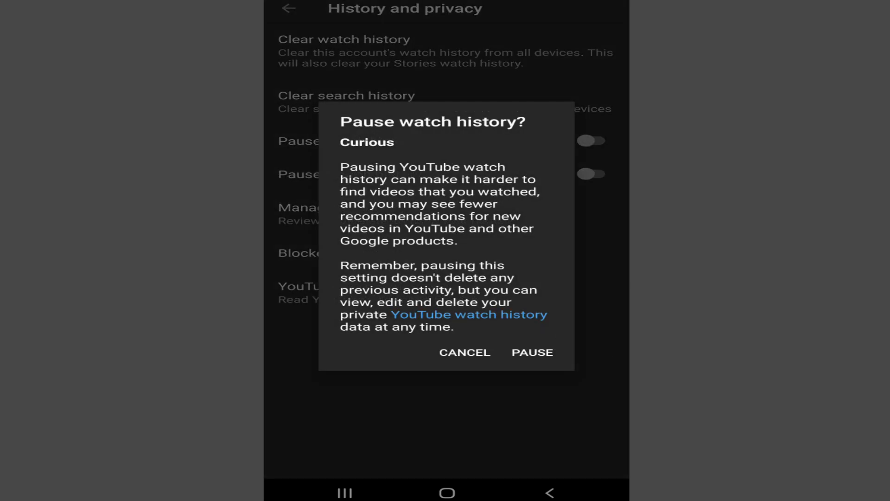
left_click(533, 352)
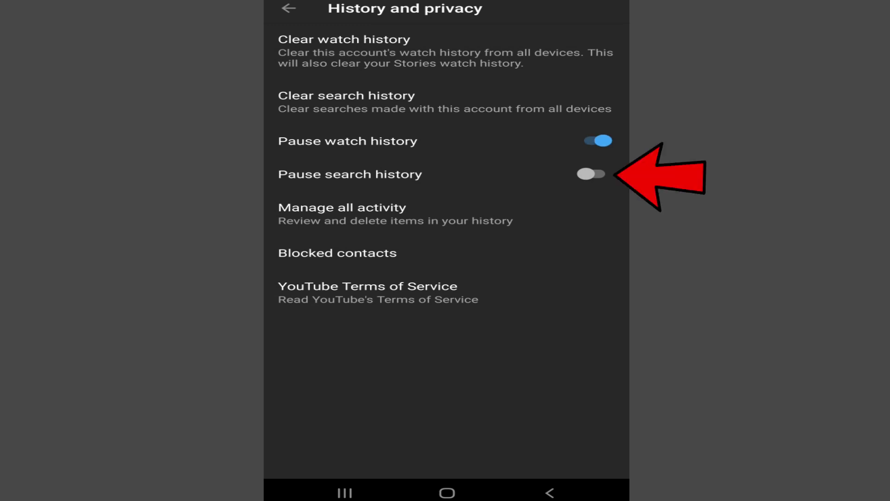
left_click(591, 174)
left_click(533, 346)
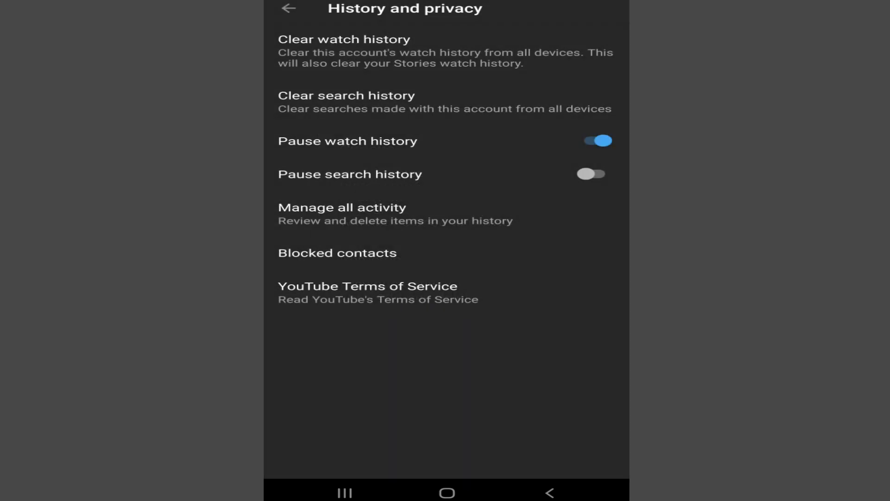
left_click(549, 493)
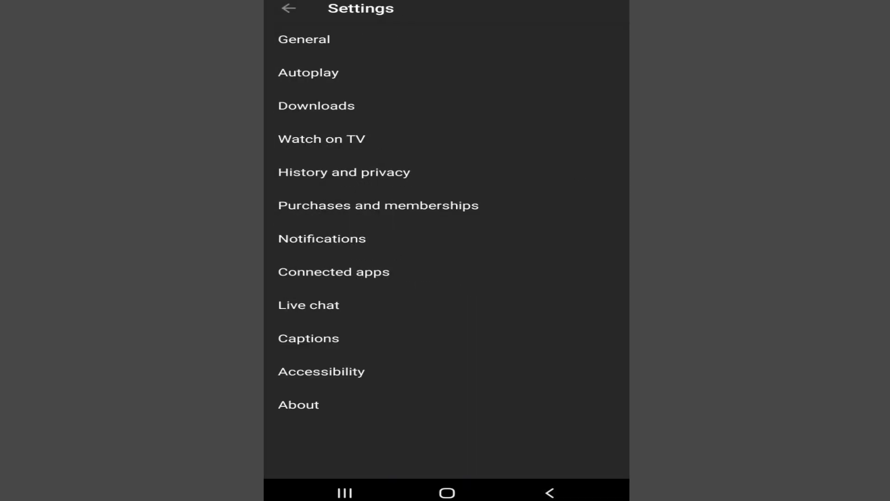
left_click(549, 493)
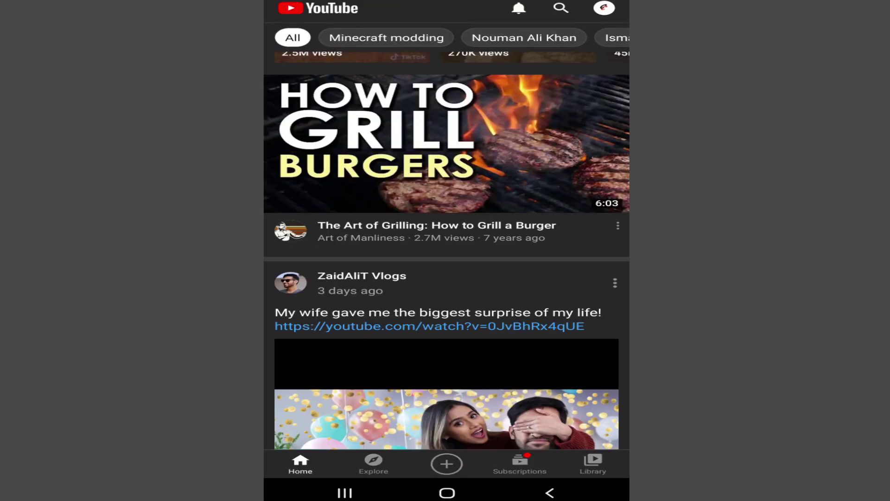
left_click(561, 9)
left_click(321, 8)
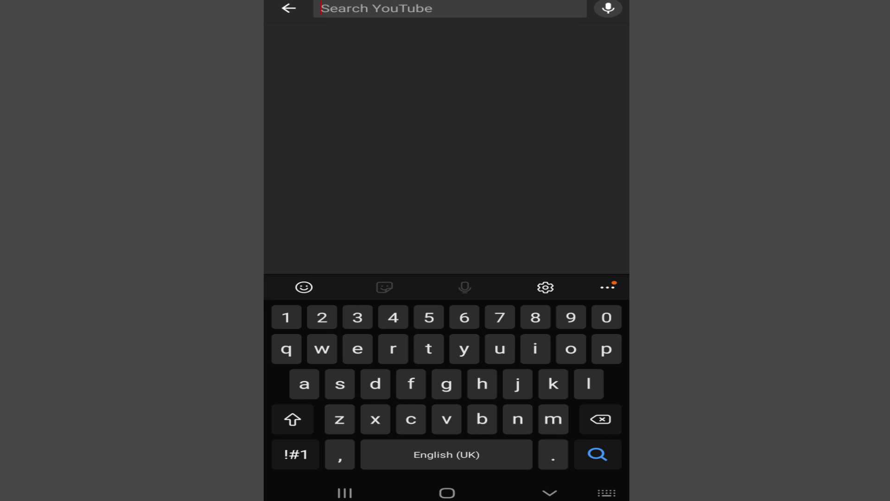
left_click(320, 9)
type("a")
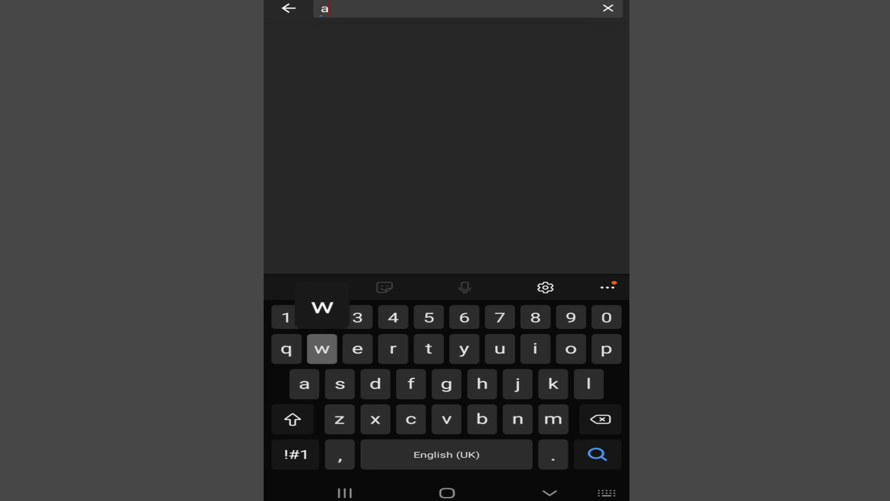
type("wais noor")
key("Return")
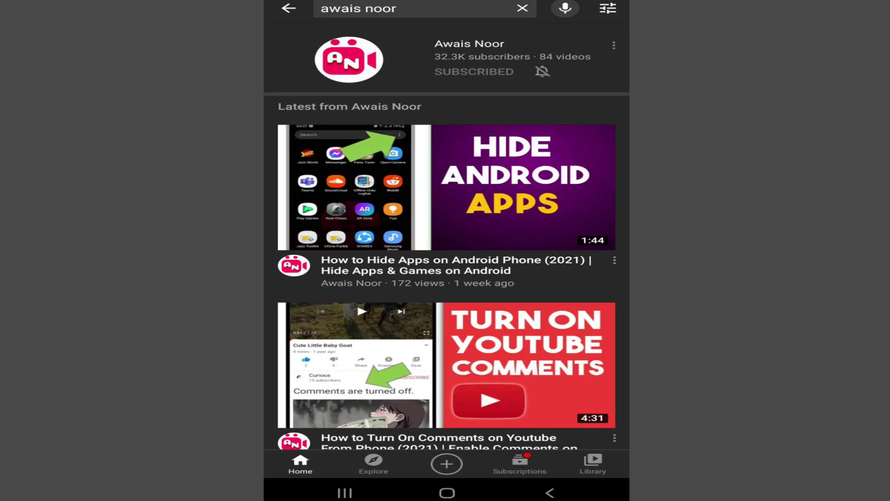
- Confirm search shows no saved past searches, then open the Library
left_click(300, 465)
left_click(561, 9)
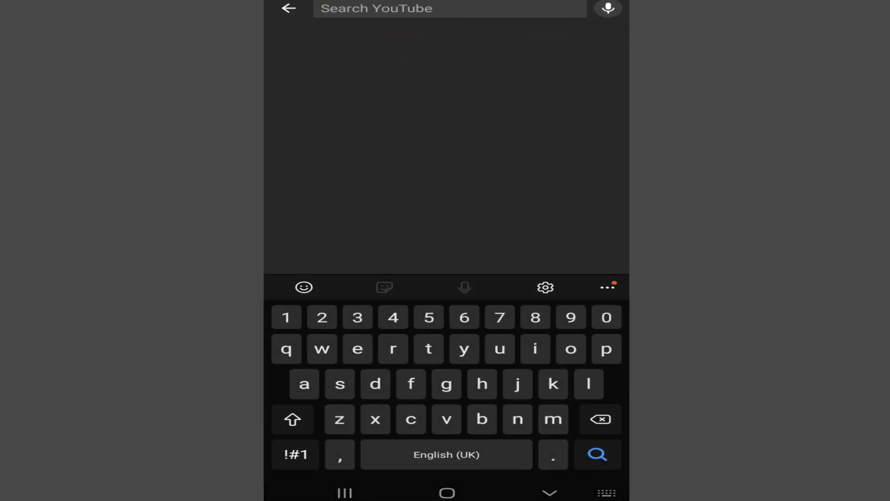
left_click(549, 492)
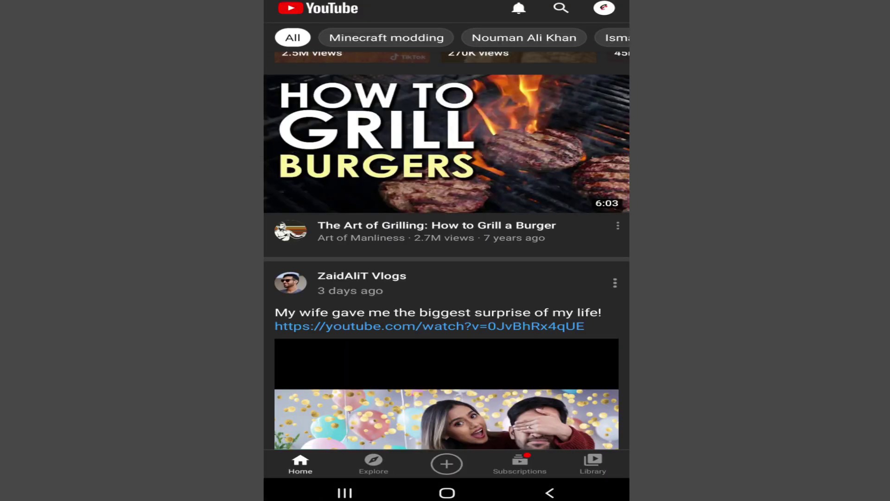
left_click(593, 465)
scroll(447, 279, "down", 2)
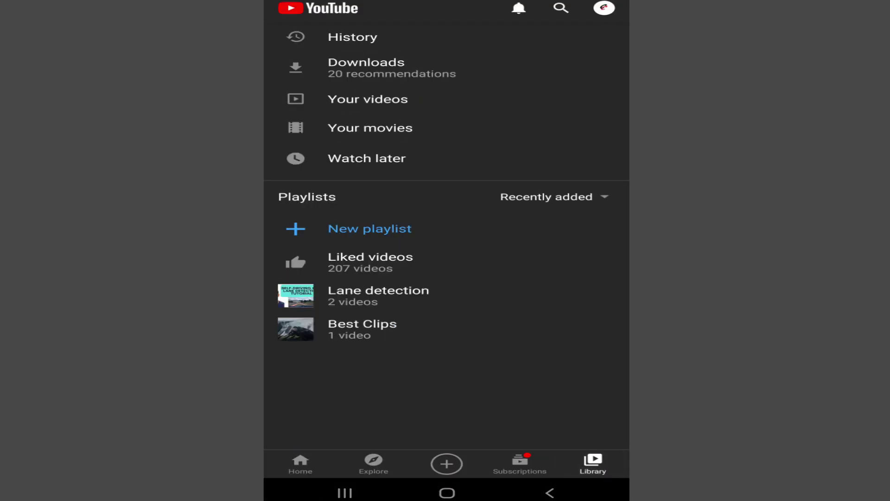